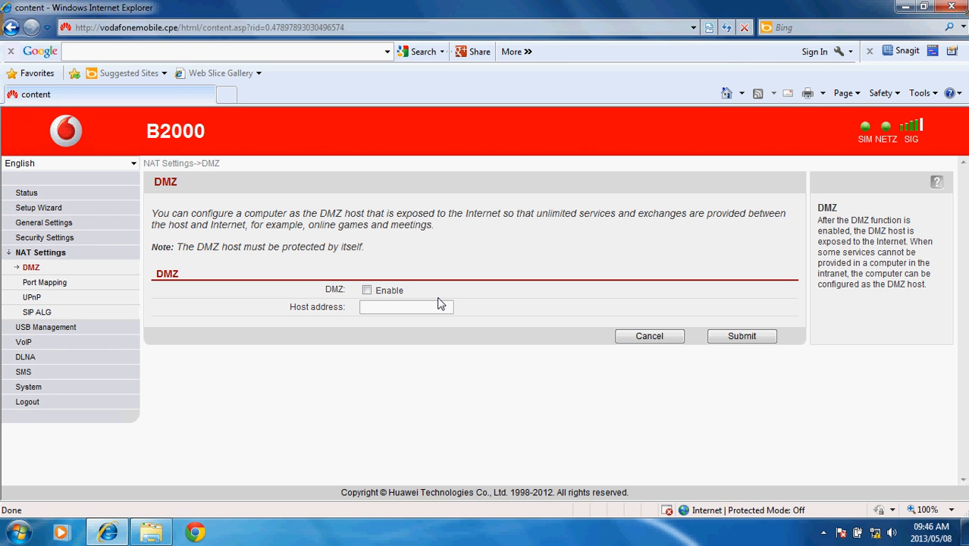
Step: Enable the DMZ and submit 192.192.1.110 as its host address
left_click(367, 290)
left_click(378, 303)
type("192.192.11.")
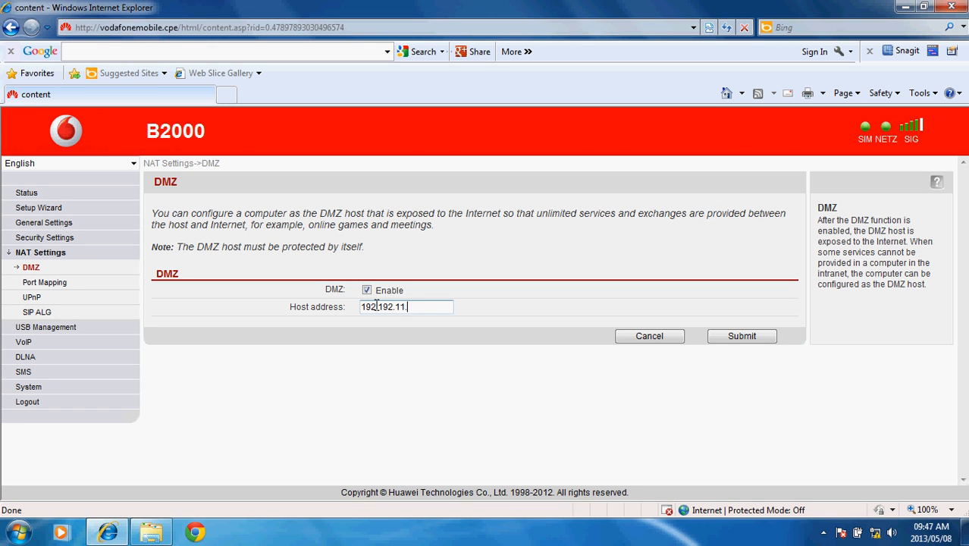
key("BackSpace")
type(".110")
key("BackSpace")
key("End")
left_click(741, 337)
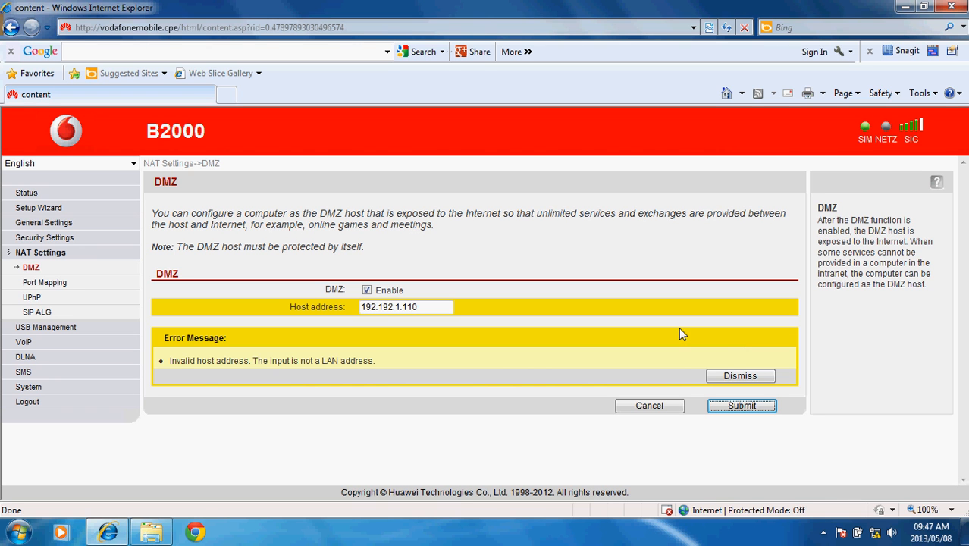
Step: Correct the DMZ host address to 192.168.1.110 and submit it
double_click(386, 303)
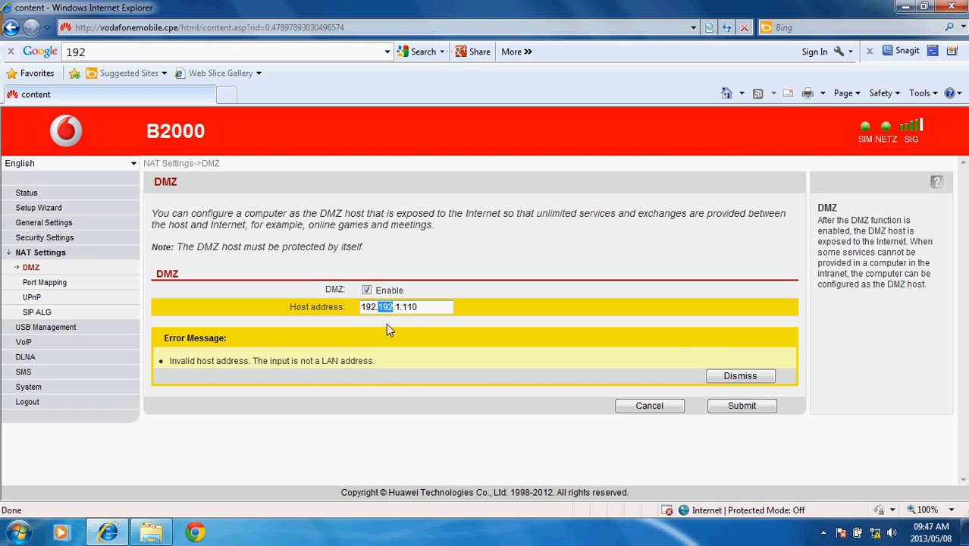
type("1.")
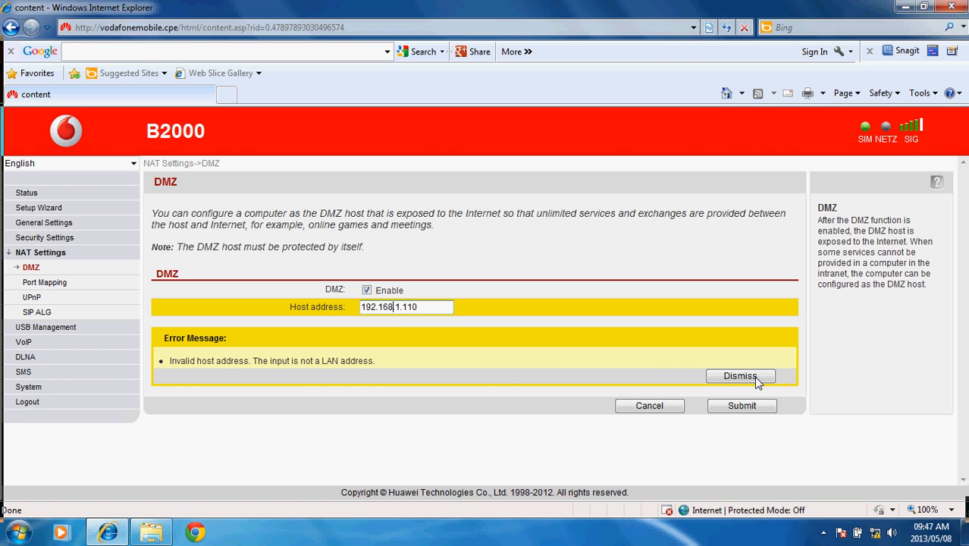
left_click(740, 407)
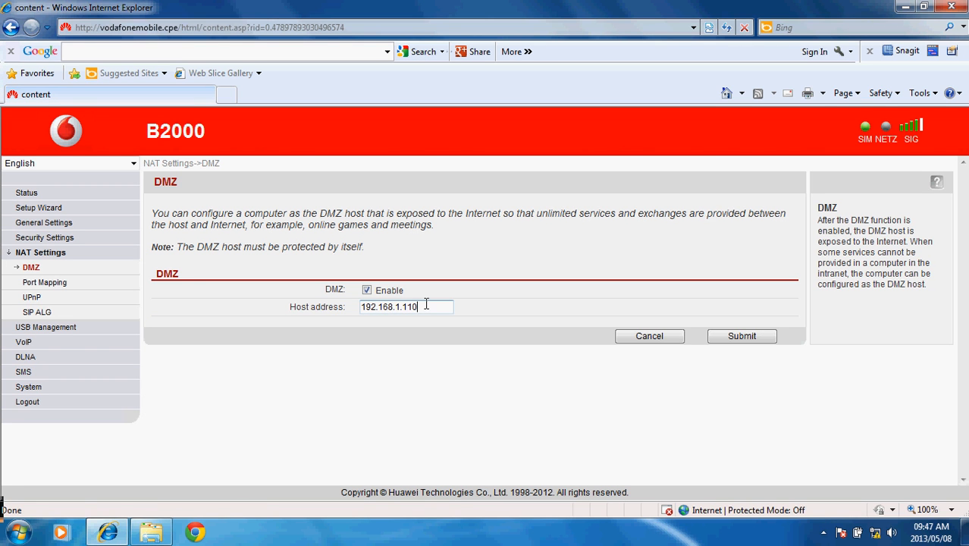
left_click(426, 304)
left_click_drag(426, 305, 366, 318)
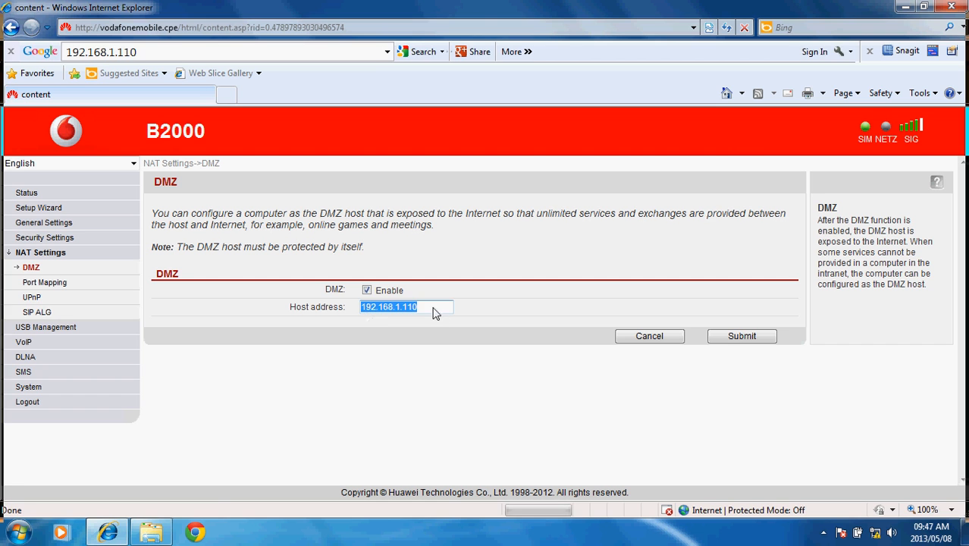
left_click(429, 306)
double_click(429, 306)
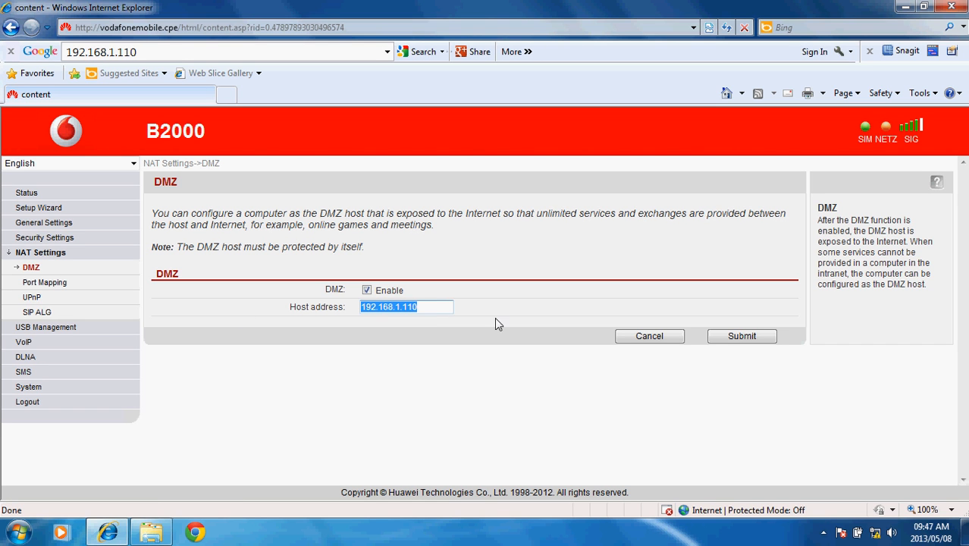
left_click(431, 304)
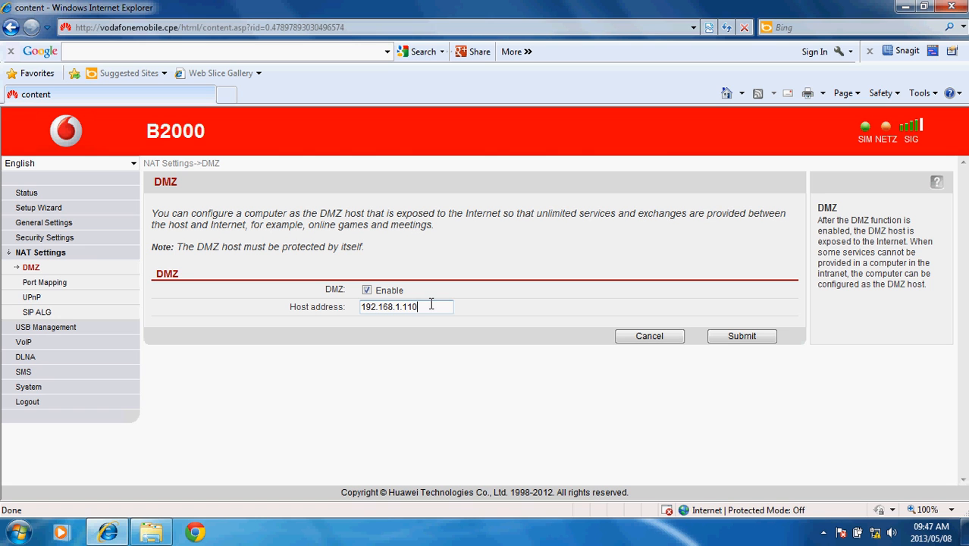
left_click(327, 314)
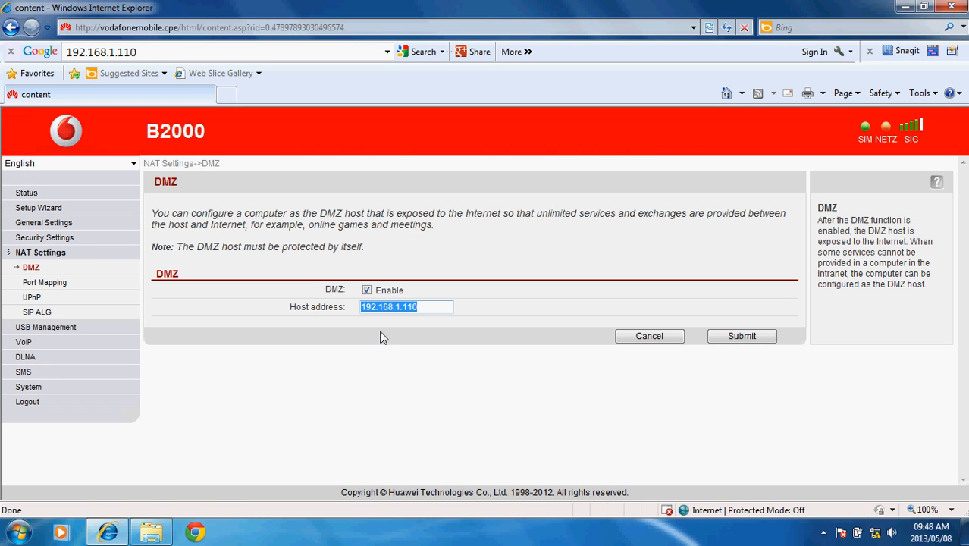
left_click(427, 307)
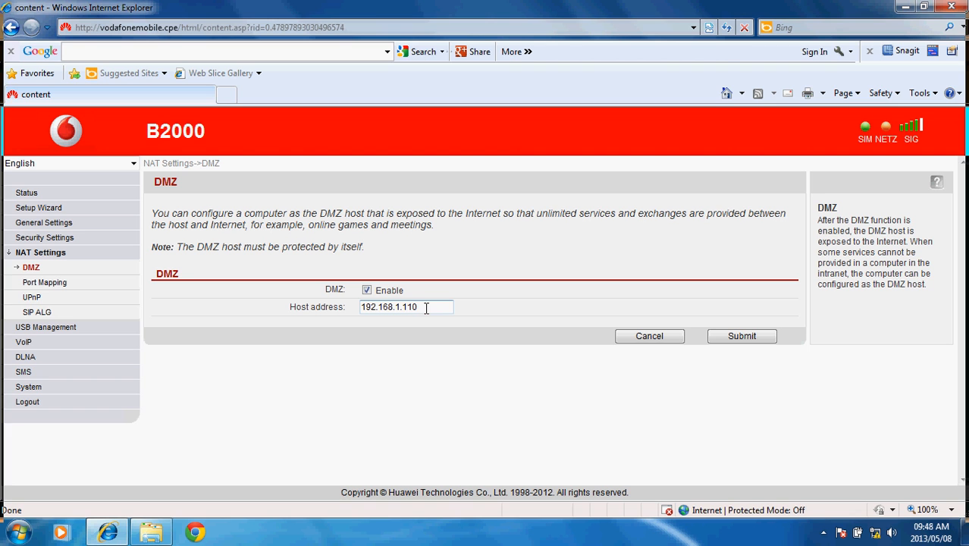
left_click_drag(418, 307, 326, 322)
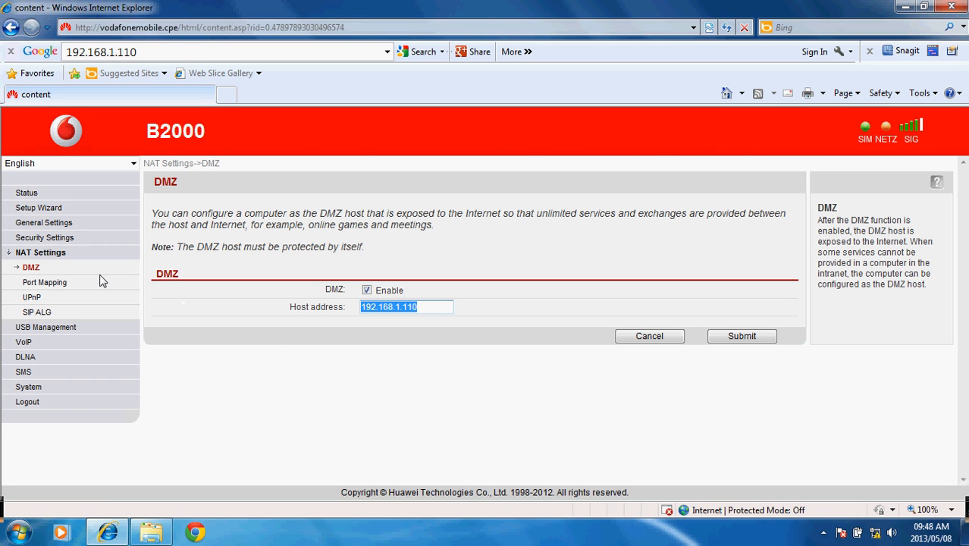
Step: Add a new item in the Port Mapping settings and set its type to Web server
left_click(53, 288)
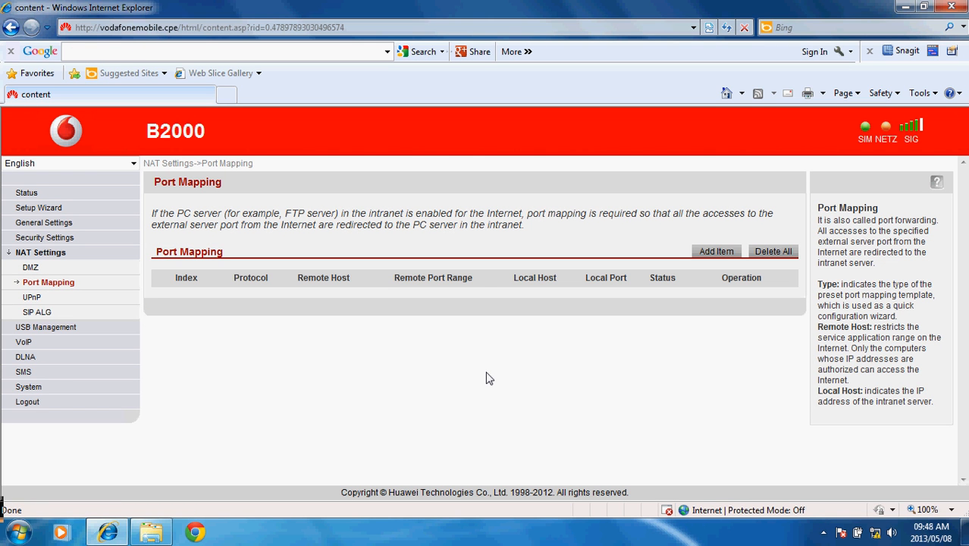
left_click(709, 252)
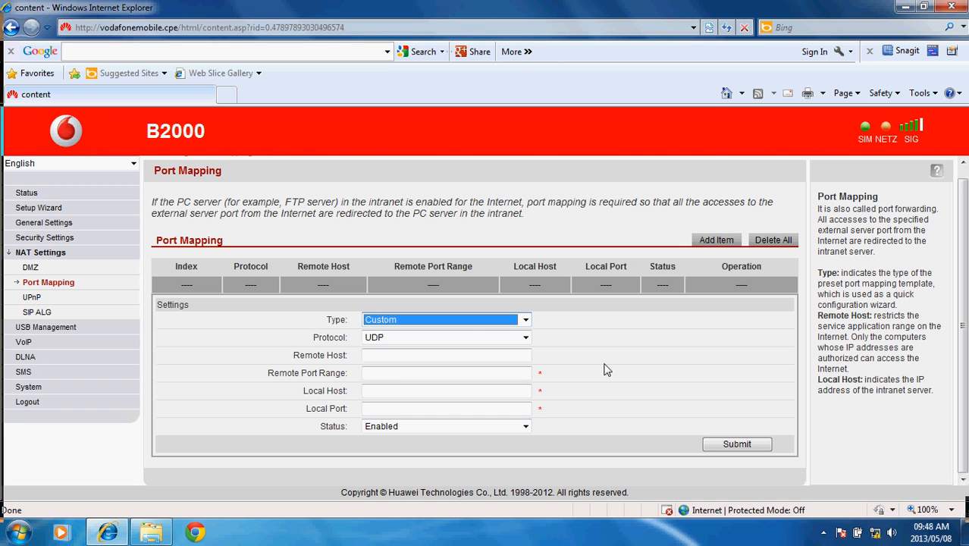
left_click(528, 320)
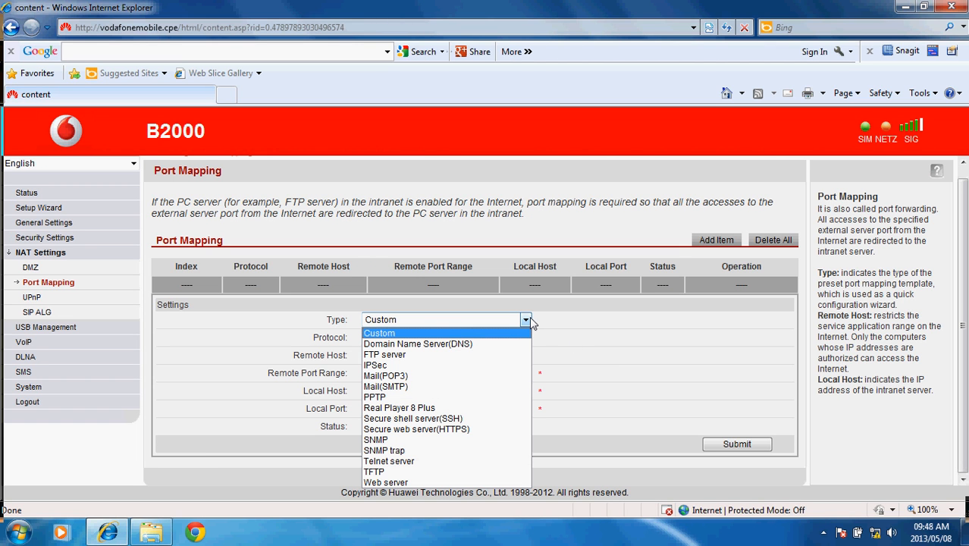
left_click(395, 482)
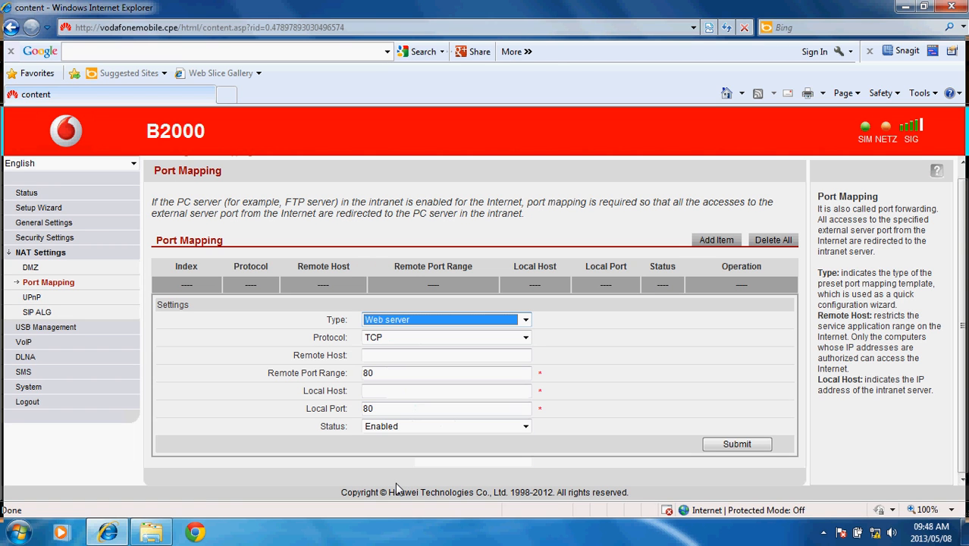
Step: Set the port mapping's remote host to 192.168.1.221
left_click(400, 356)
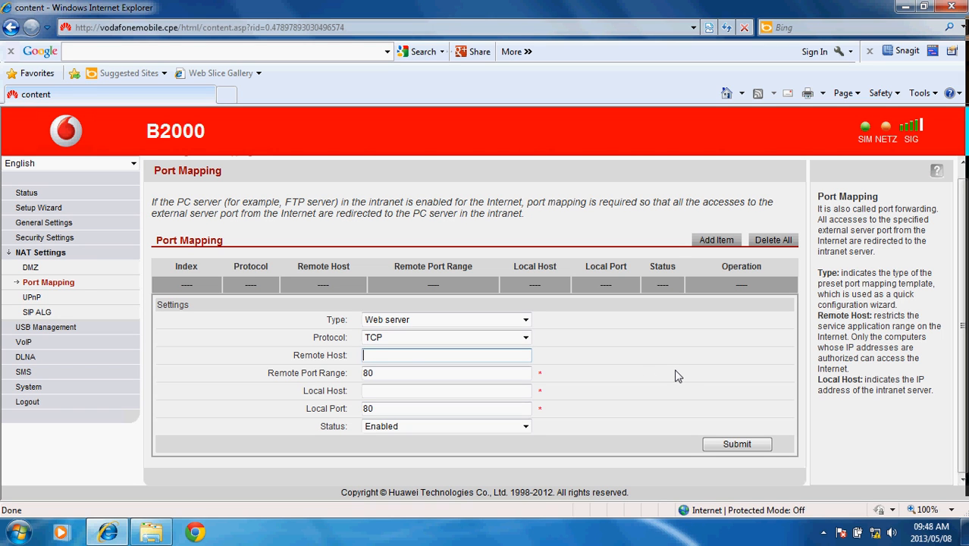
type("192.168")
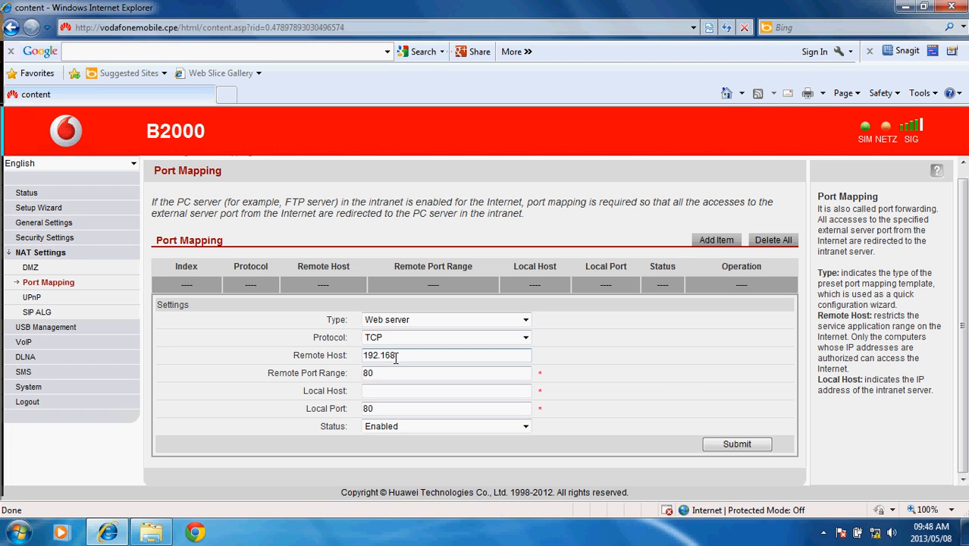
type(".1.221")
left_click(401, 373)
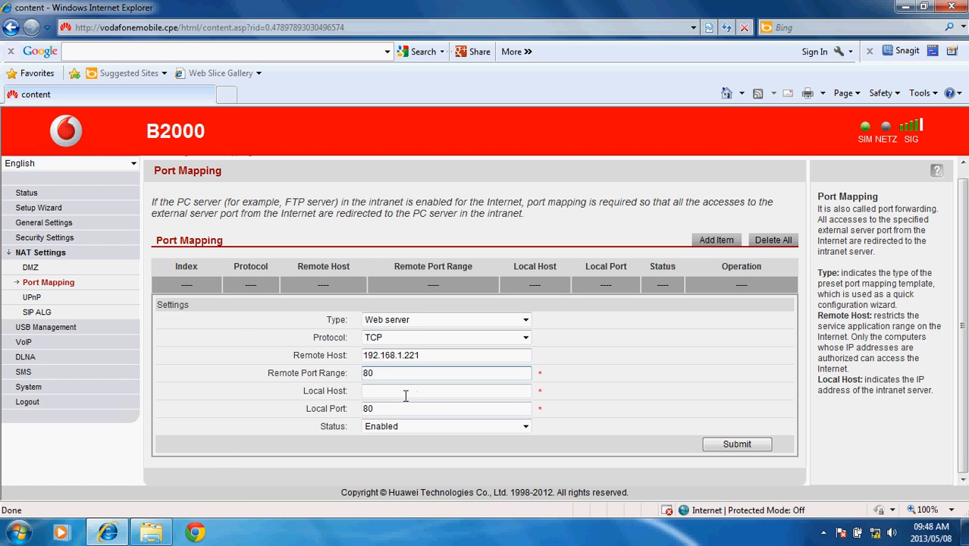
Step: Set the port mapping's local host to 192.168.1.221 and submit the item
left_click(382, 390)
type("192.168")
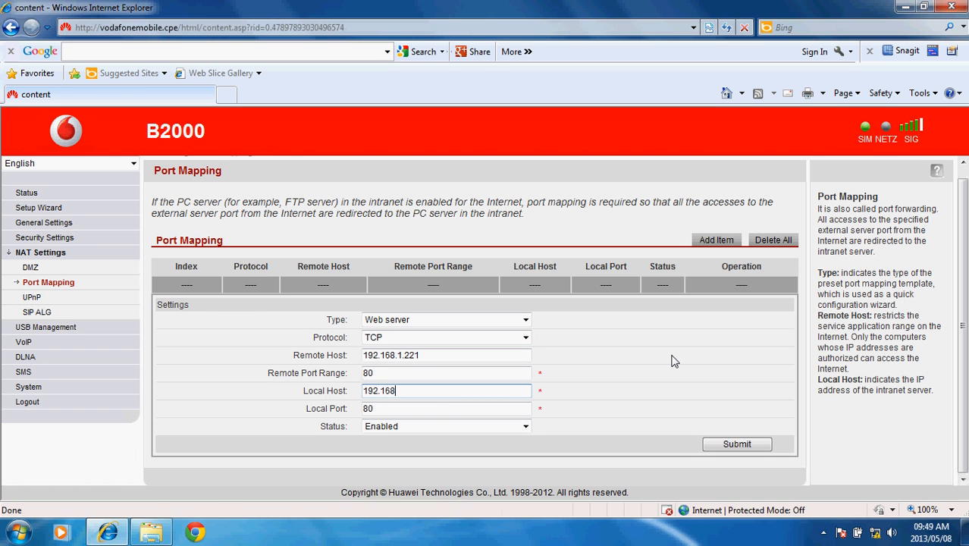
type(".1.221")
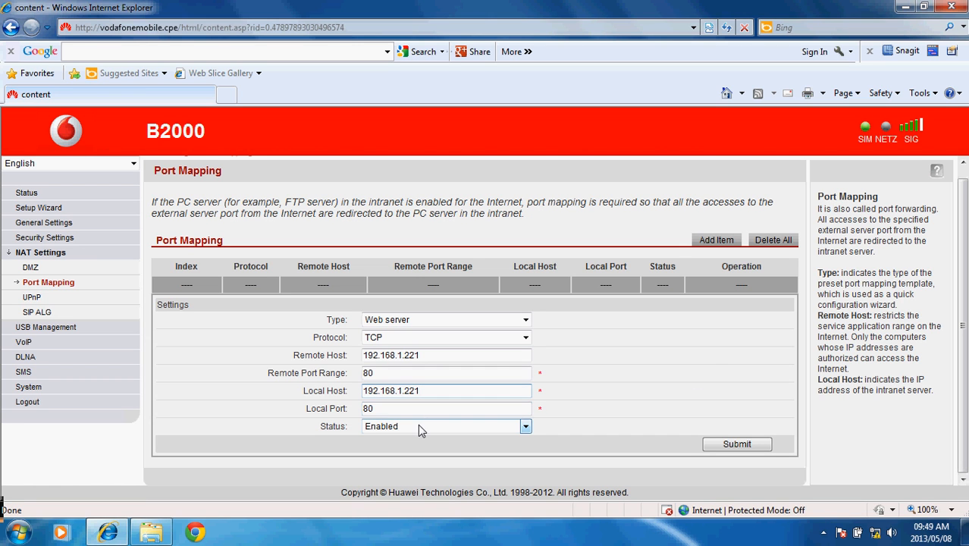
left_click(733, 445)
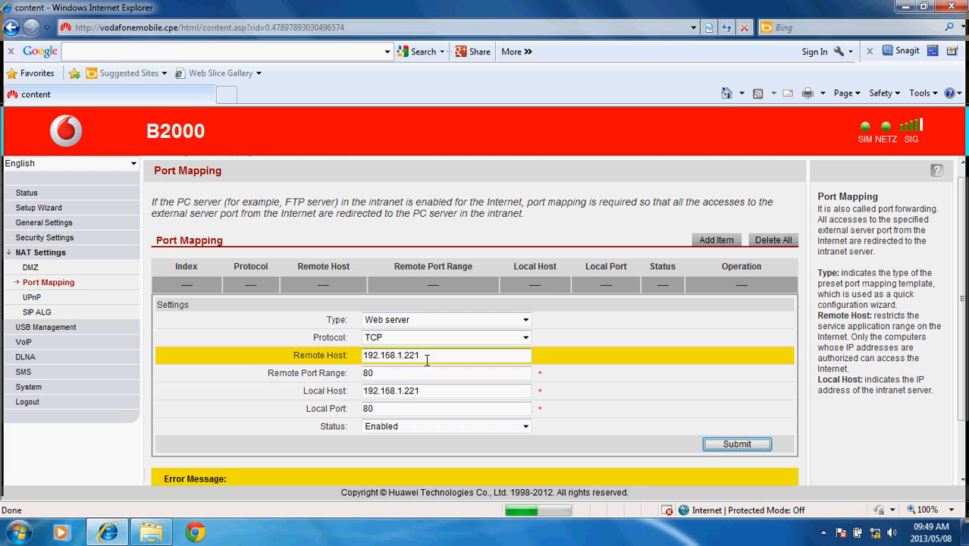
Step: Clear the port mapping's remote host and submit the item again
key("BackSpace")
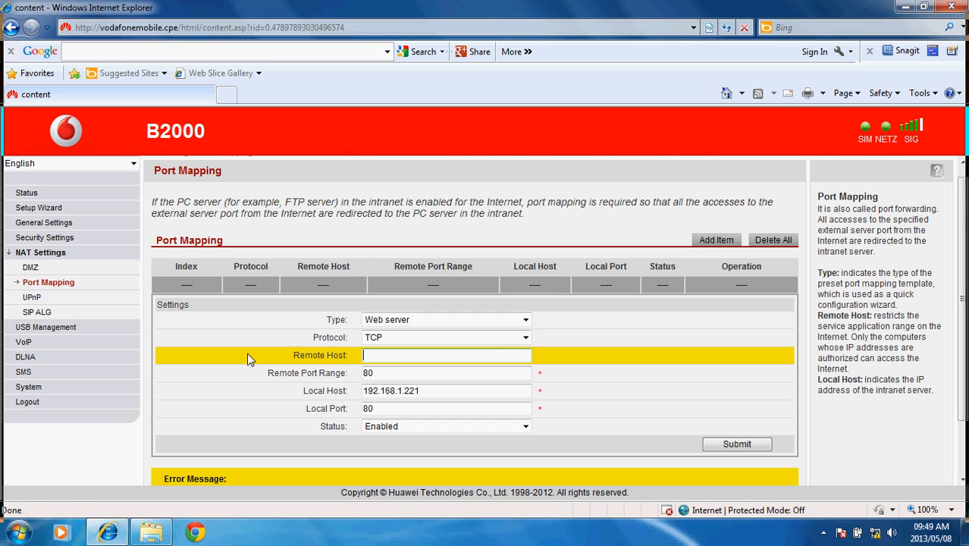
left_click(740, 446)
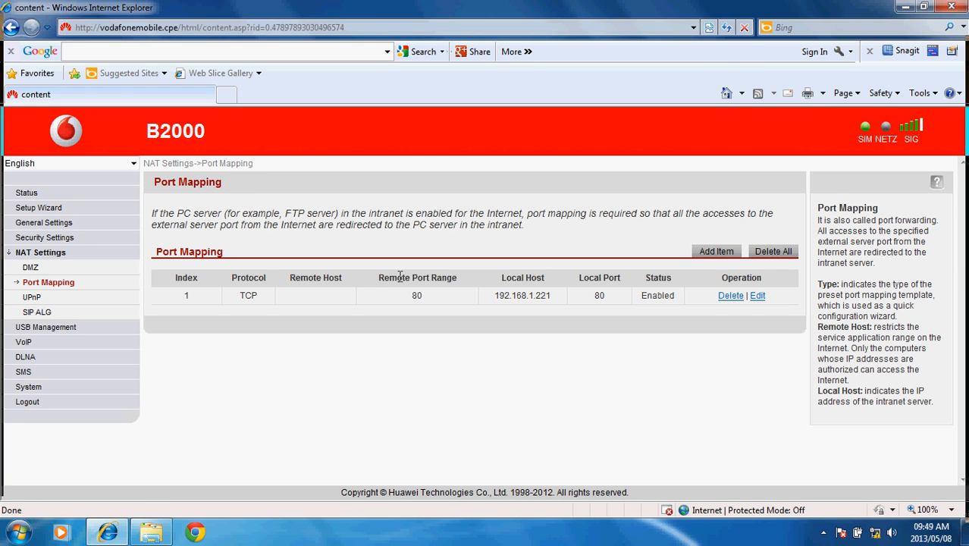
left_click_drag(552, 296, 493, 296)
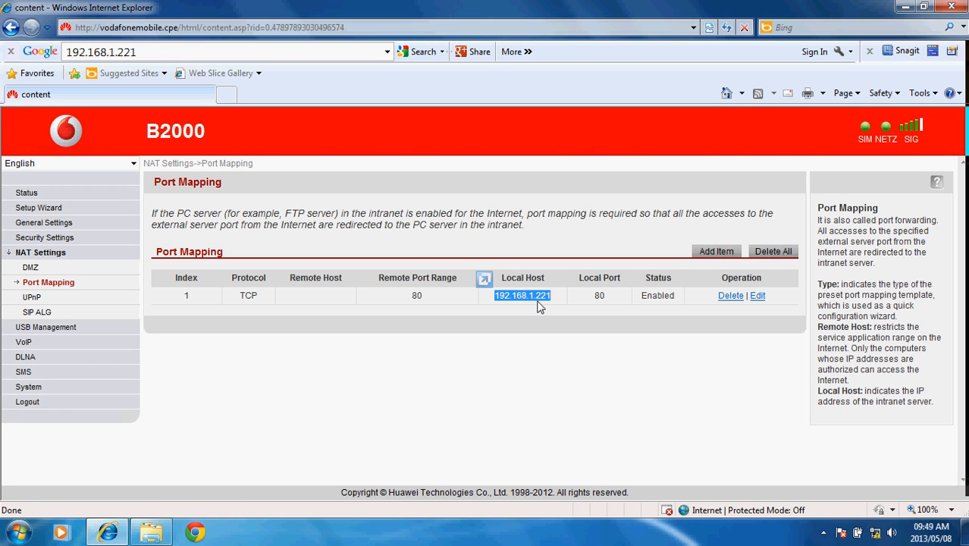
left_click(546, 295)
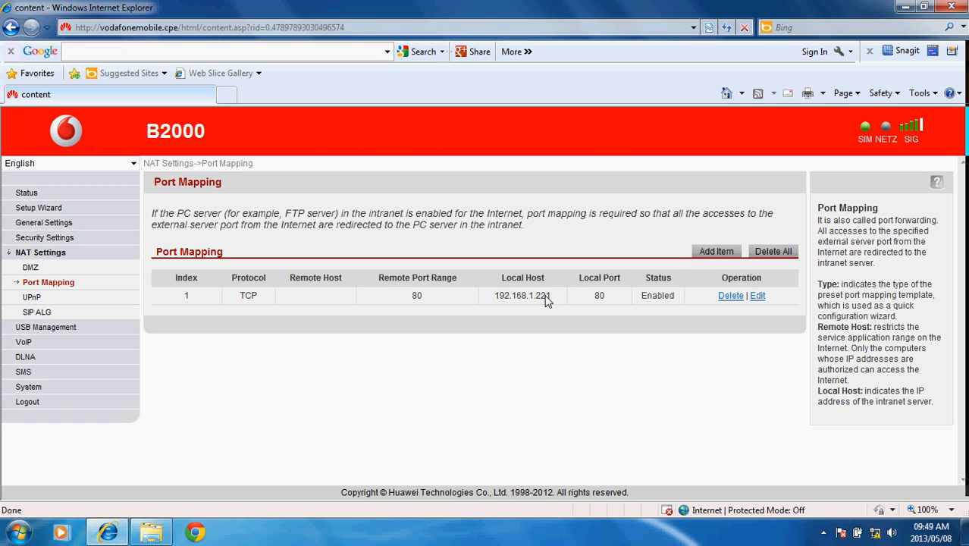
Step: Review the UPnP and SIP ALG settings, switching the SIP ALG option on and back off
left_click(34, 298)
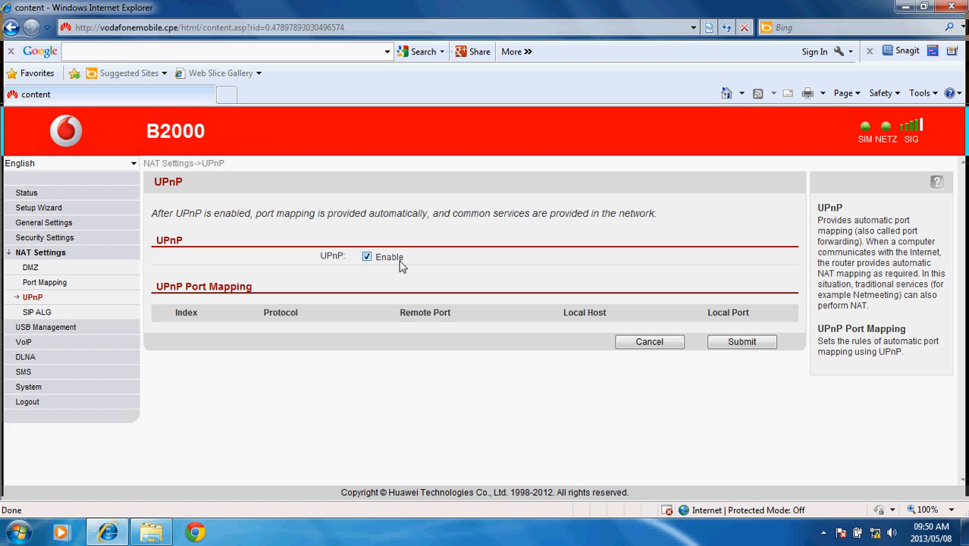
left_click(30, 315)
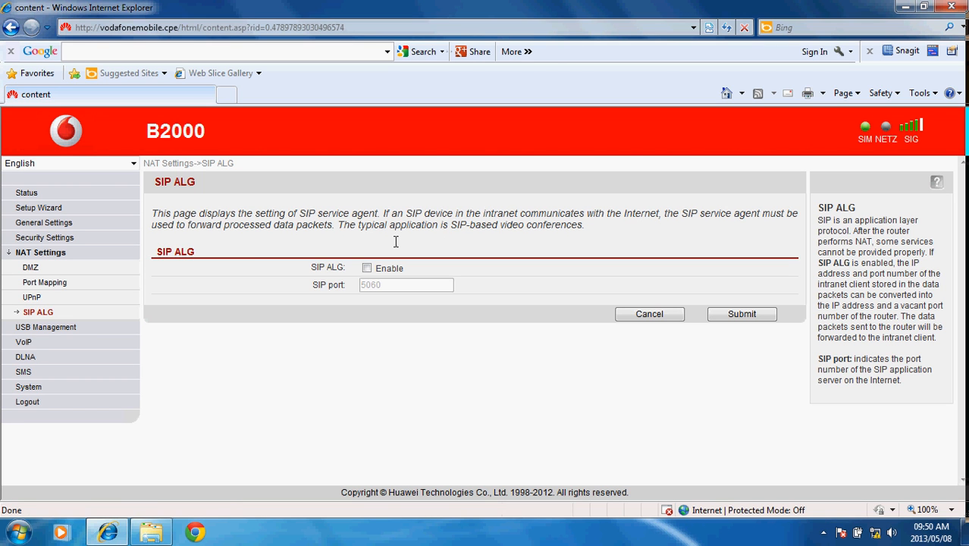
left_click(367, 268)
left_click(368, 269)
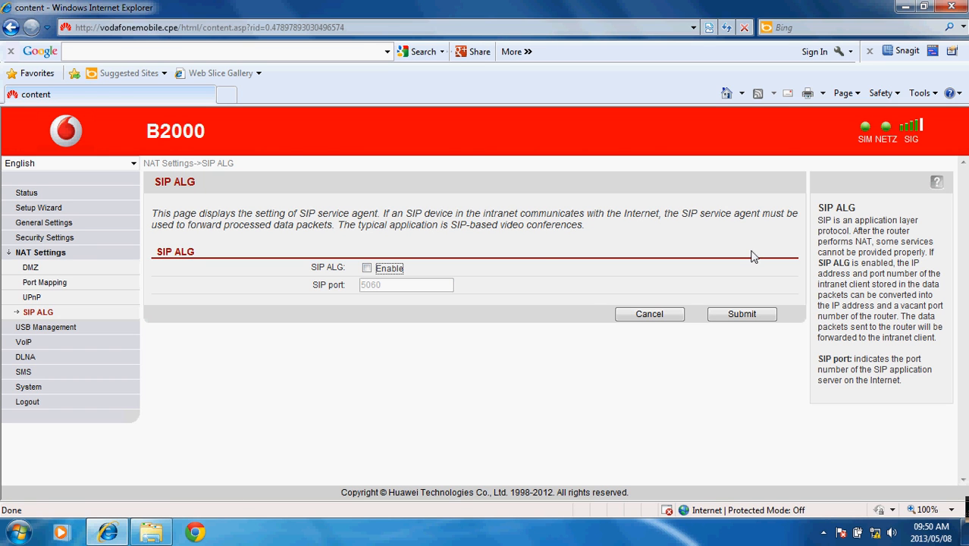